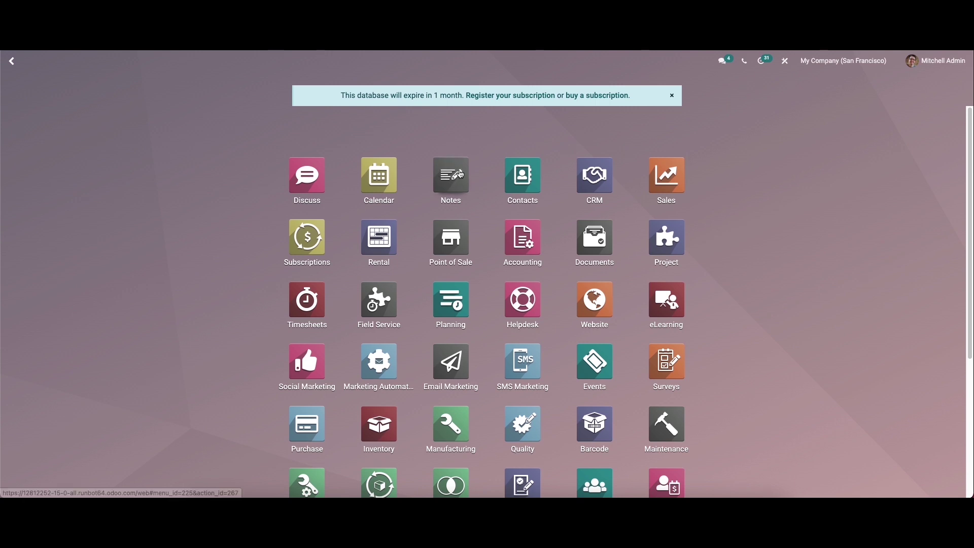
# Open the Notes app to see its board with New, Meeting Minutes, Notes and Todo stages
pyautogui.click(459, 176)
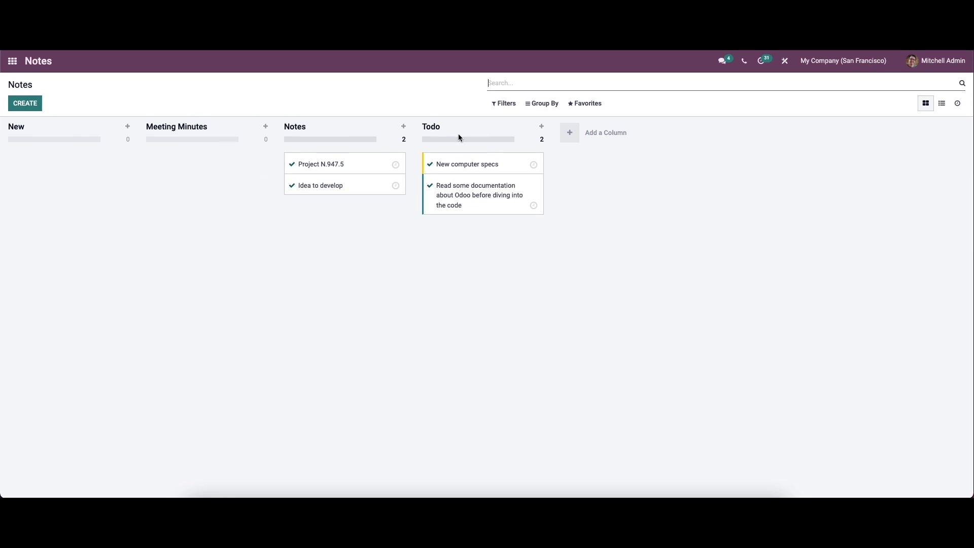
pyautogui.click(568, 133)
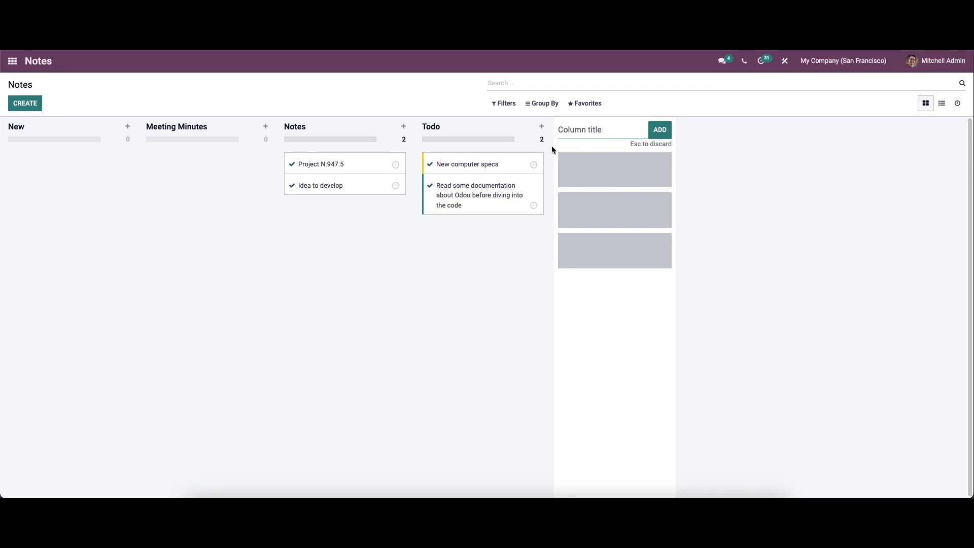
pyautogui.click(698, 133)
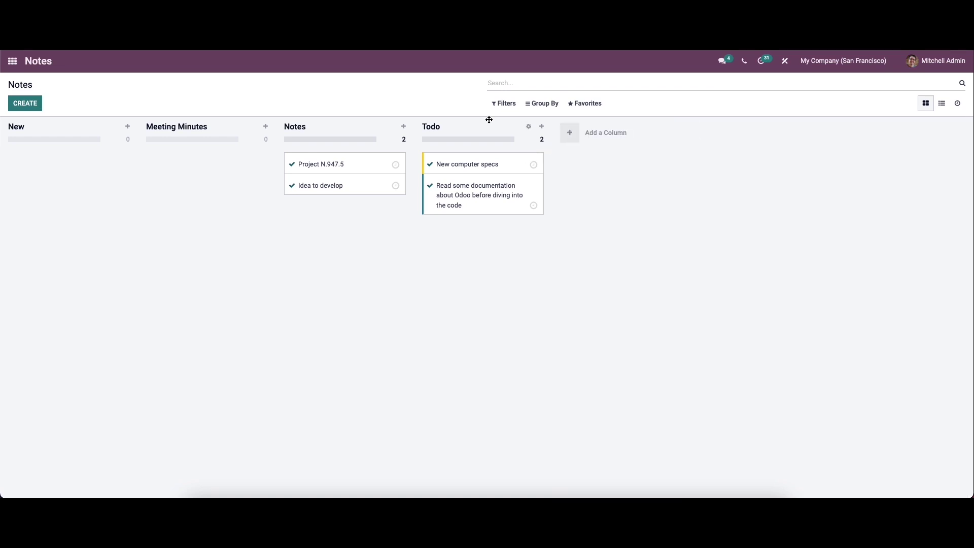
pyautogui.click(509, 105)
pyautogui.click(535, 104)
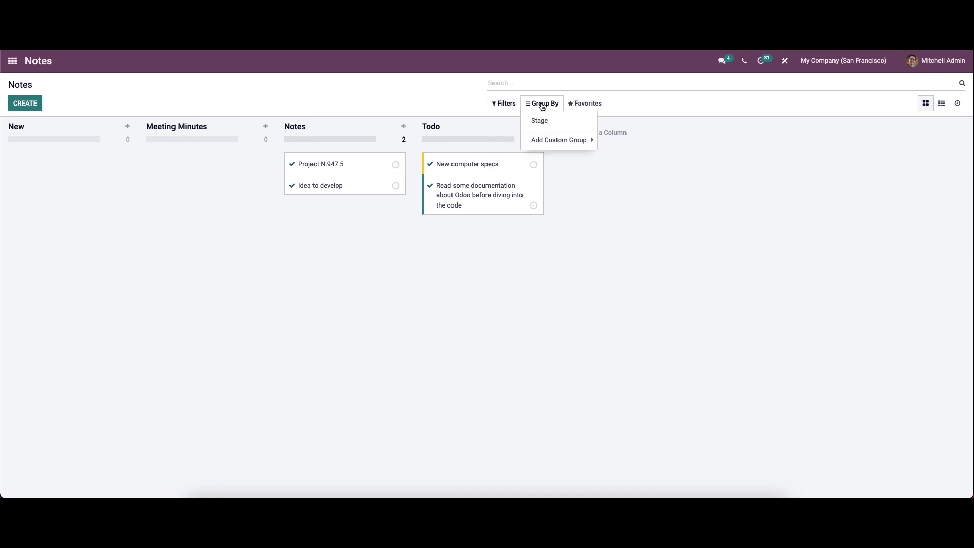
pyautogui.click(582, 106)
pyautogui.click(695, 112)
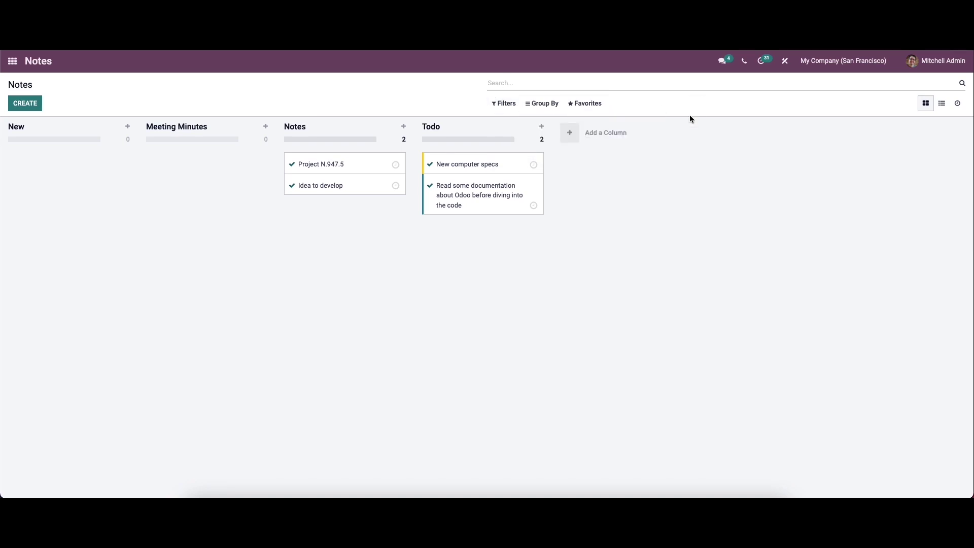
pyautogui.click(925, 104)
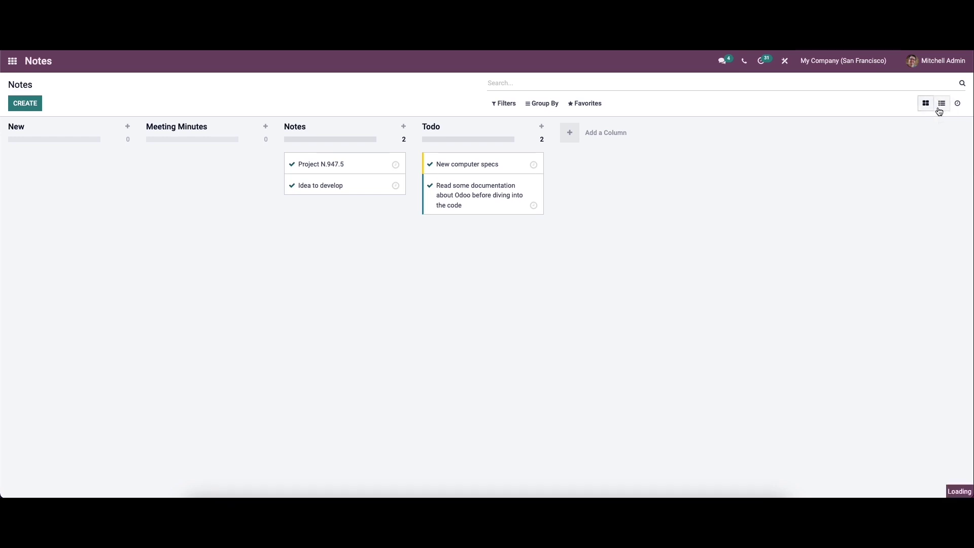
pyautogui.click(941, 105)
# View the notes in Activity view, cancel a scheduling attempt, then display them as a list
pyautogui.click(955, 104)
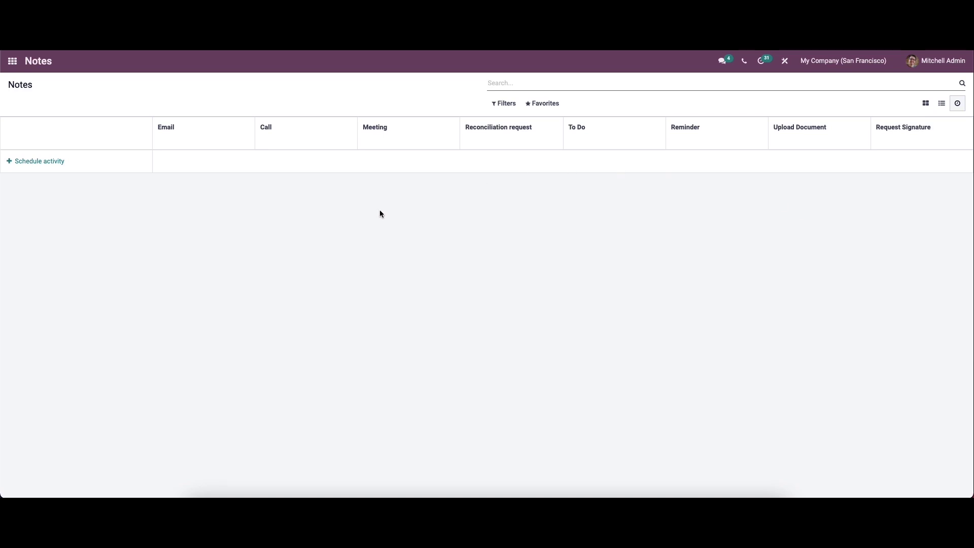
pyautogui.click(121, 163)
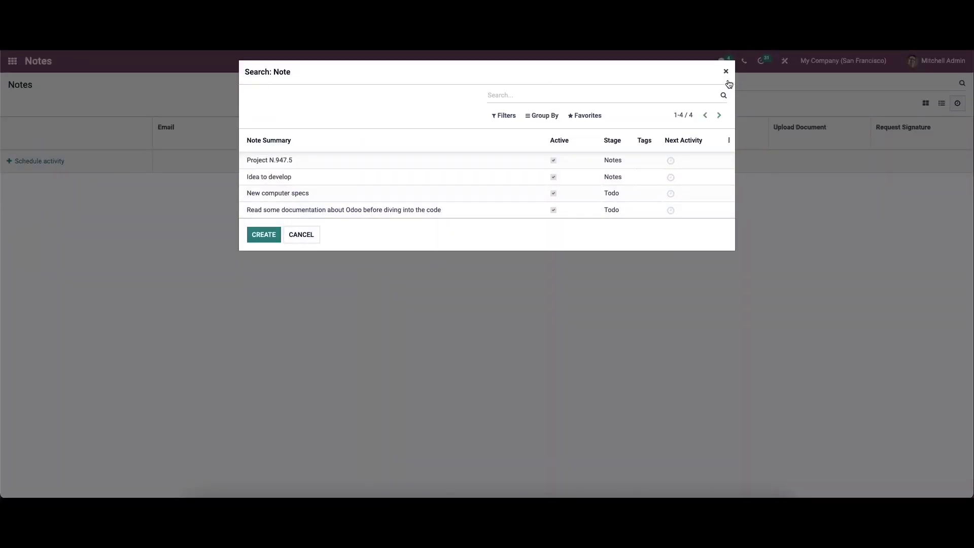
pyautogui.click(725, 72)
pyautogui.click(941, 103)
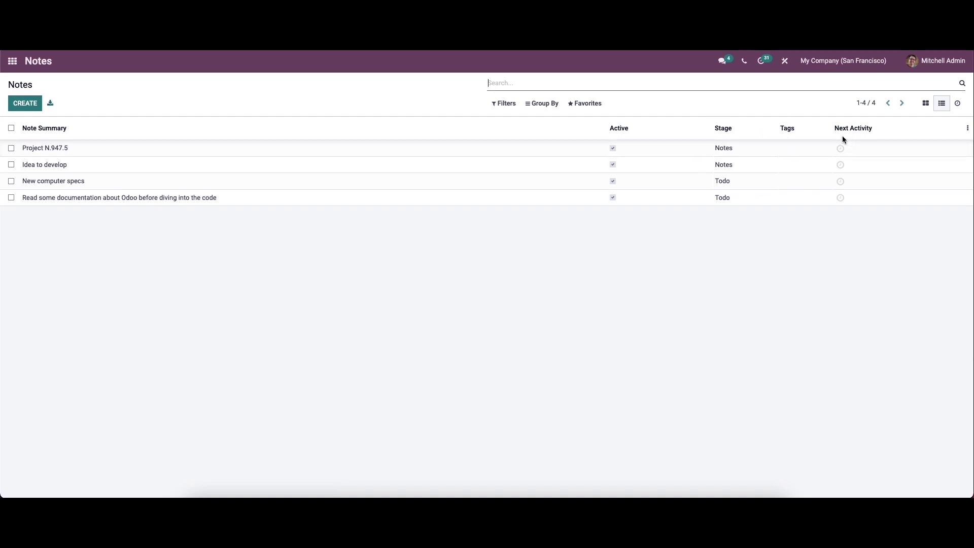
# Return the notes to the stage board and discard a quick-create card in the New column
pyautogui.click(925, 103)
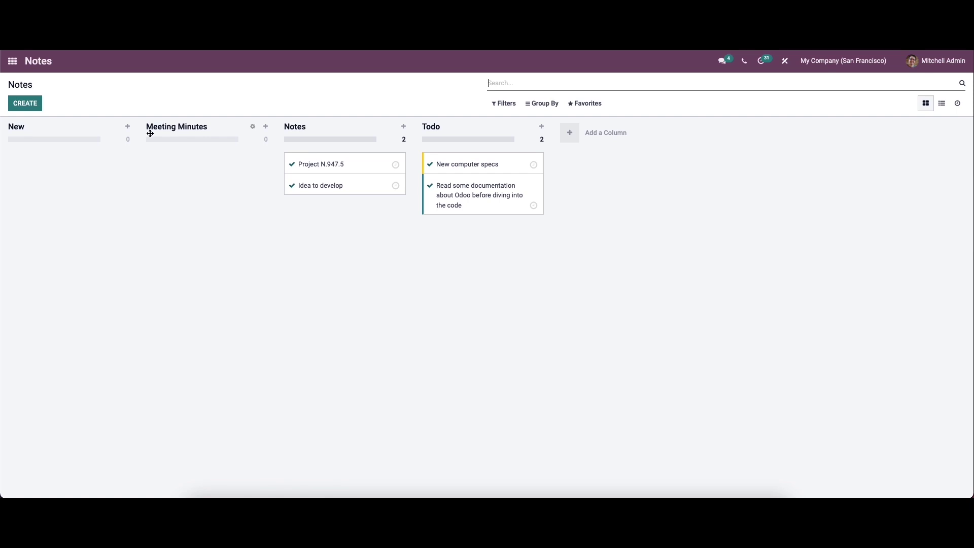
pyautogui.click(128, 128)
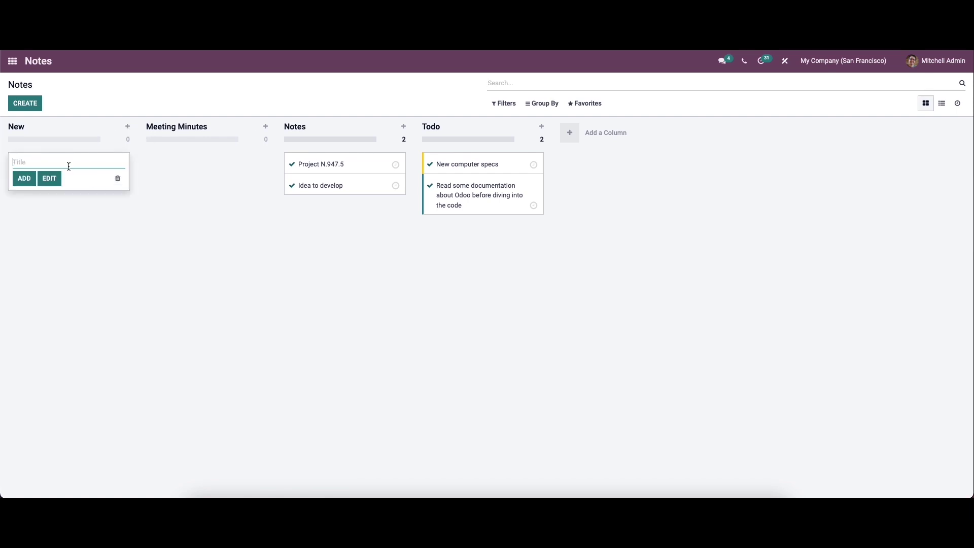
pyautogui.click(121, 185)
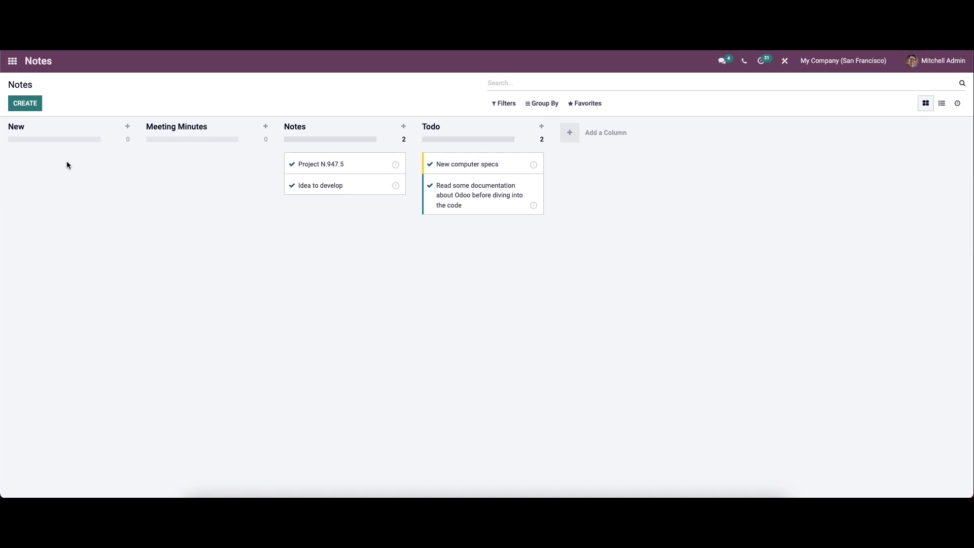
pyautogui.click(24, 104)
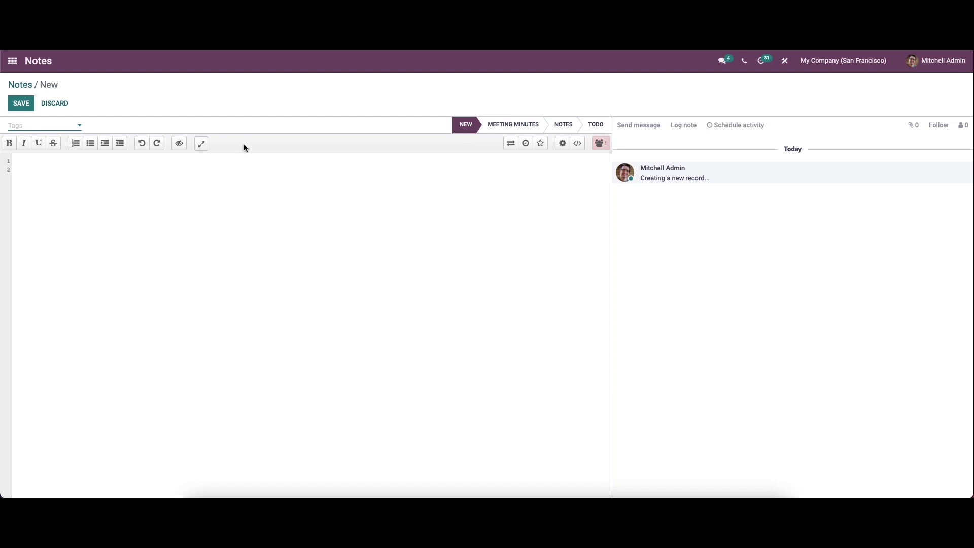
# Check the new note pad's connected users, Import/Export options and revision history, then resume editing
pyautogui.click(603, 144)
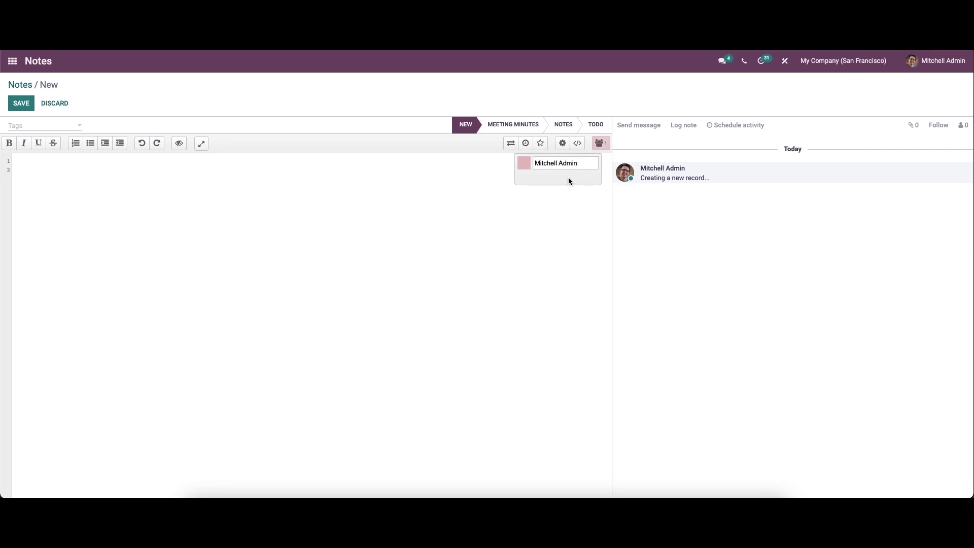
pyautogui.click(502, 193)
pyautogui.click(511, 144)
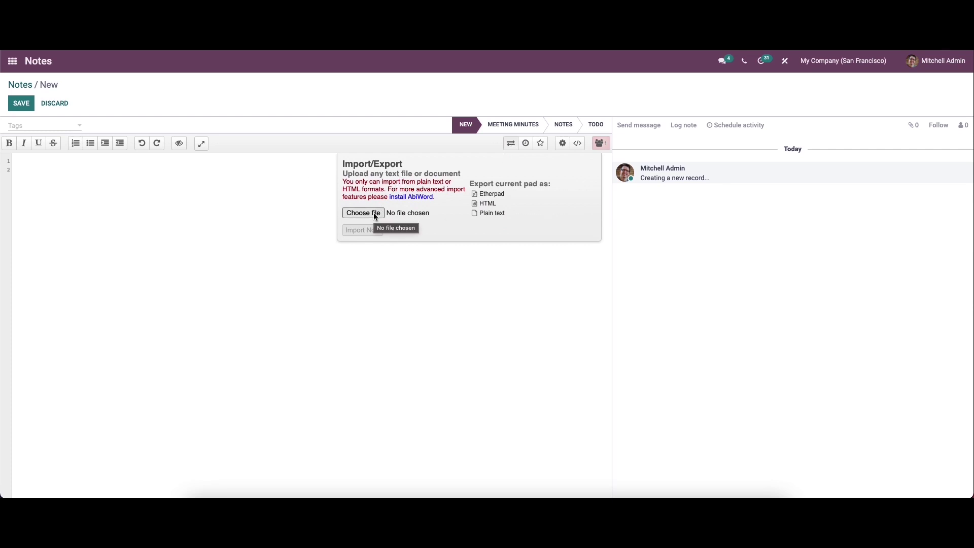
pyautogui.click(510, 146)
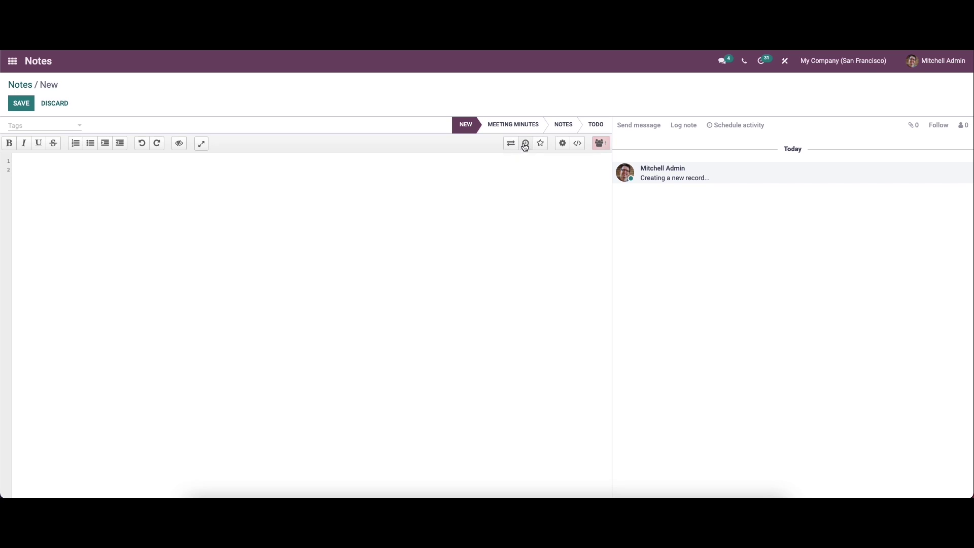
pyautogui.click(526, 145)
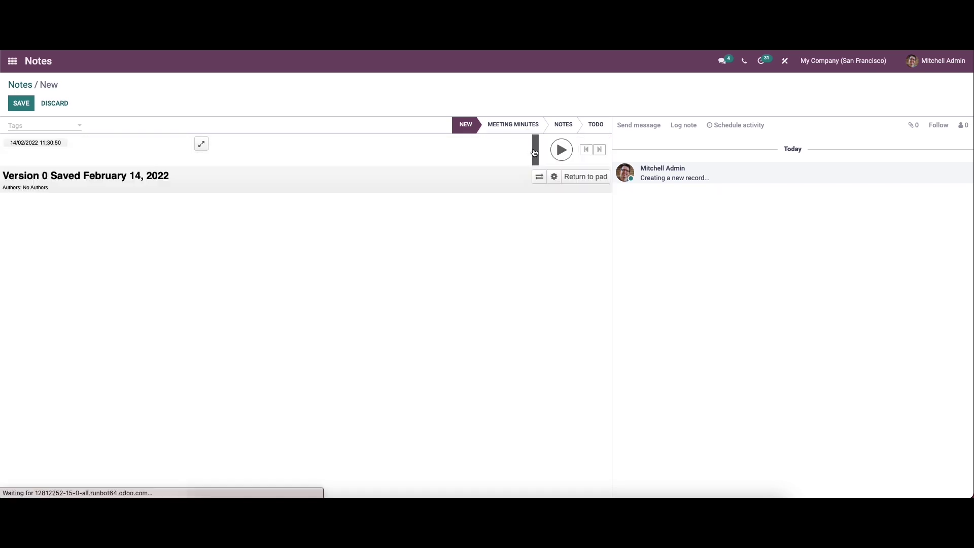
pyautogui.click(588, 177)
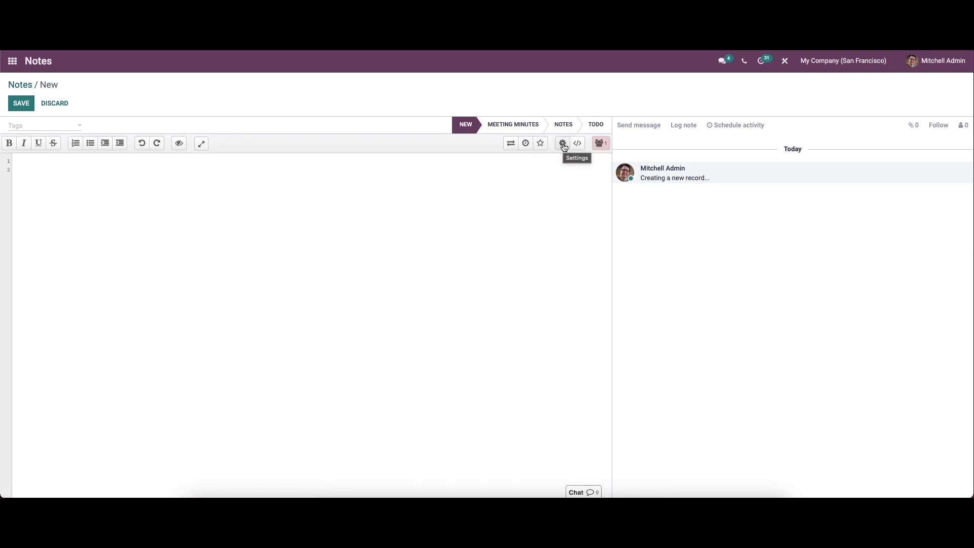
pyautogui.click(564, 147)
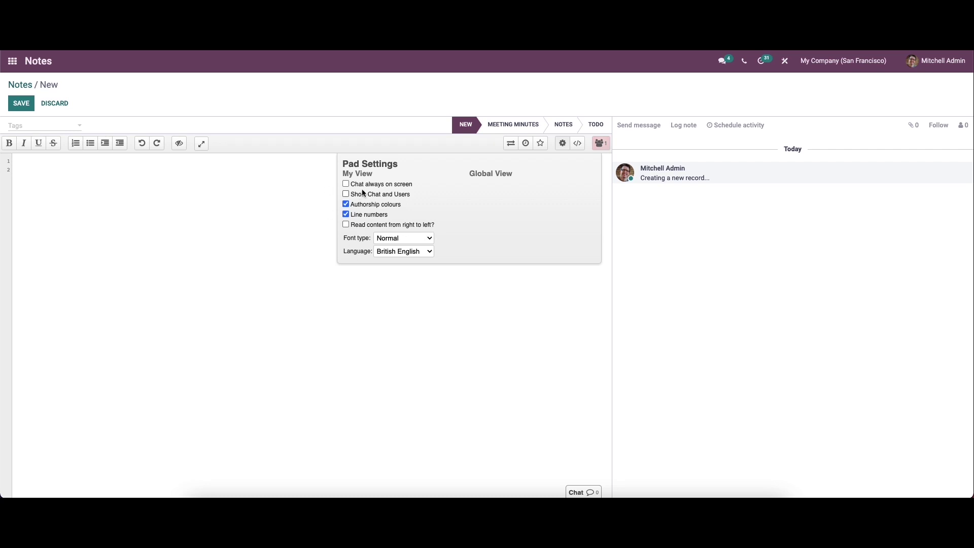
pyautogui.click(392, 238)
pyautogui.click(401, 394)
pyautogui.click(404, 237)
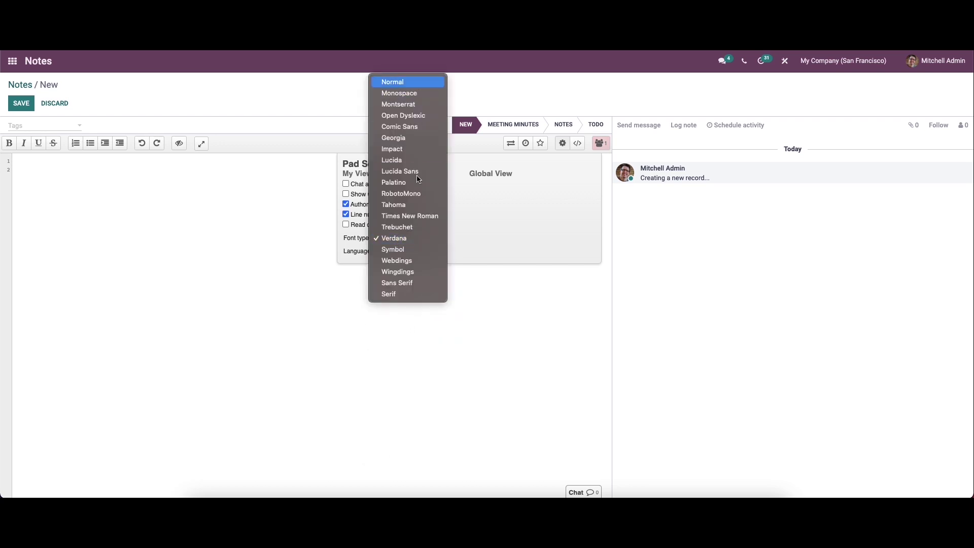
pyautogui.click(406, 81)
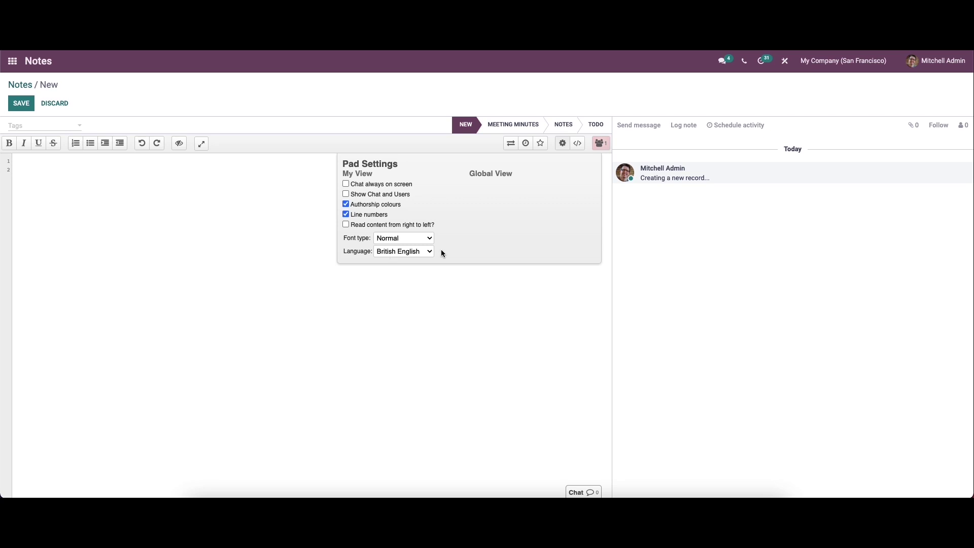
pyautogui.click(576, 144)
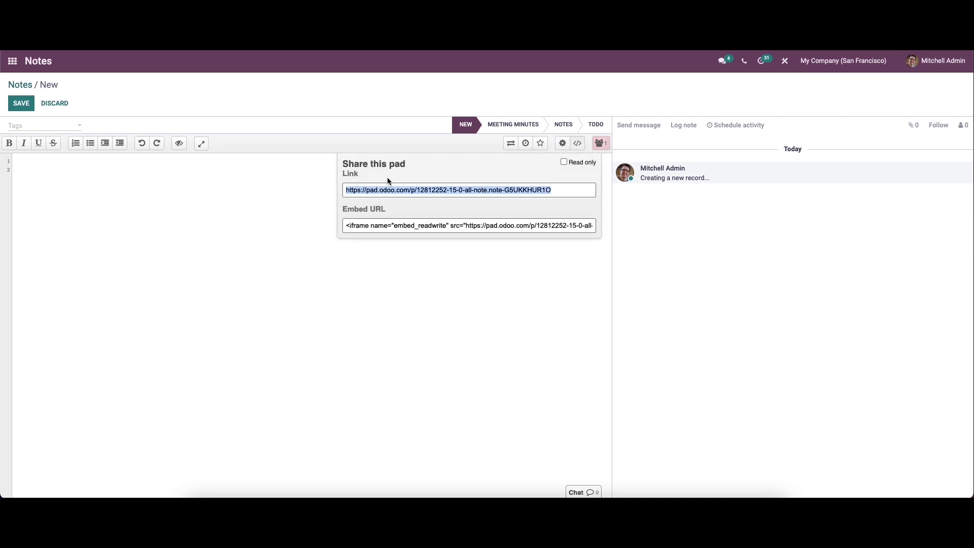
pyautogui.click(389, 180)
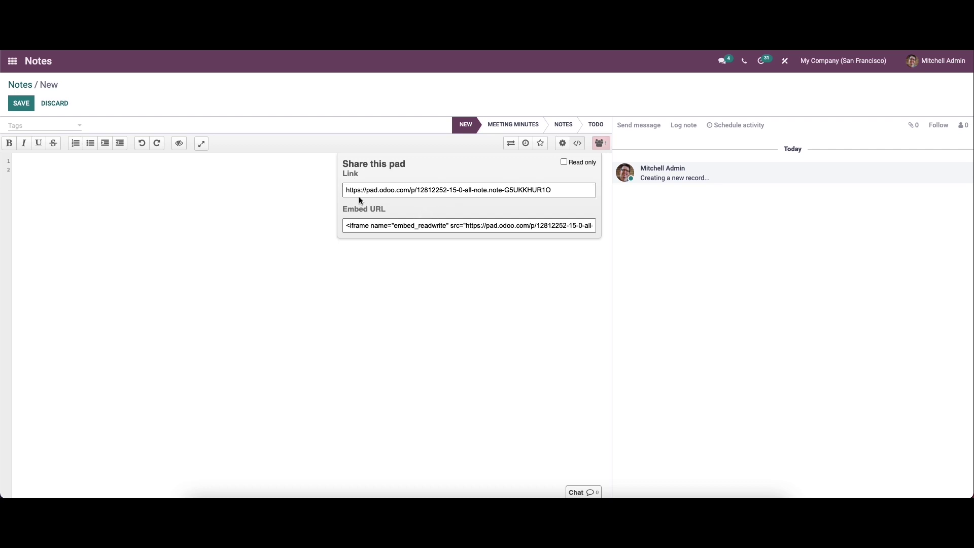
pyautogui.click(564, 162)
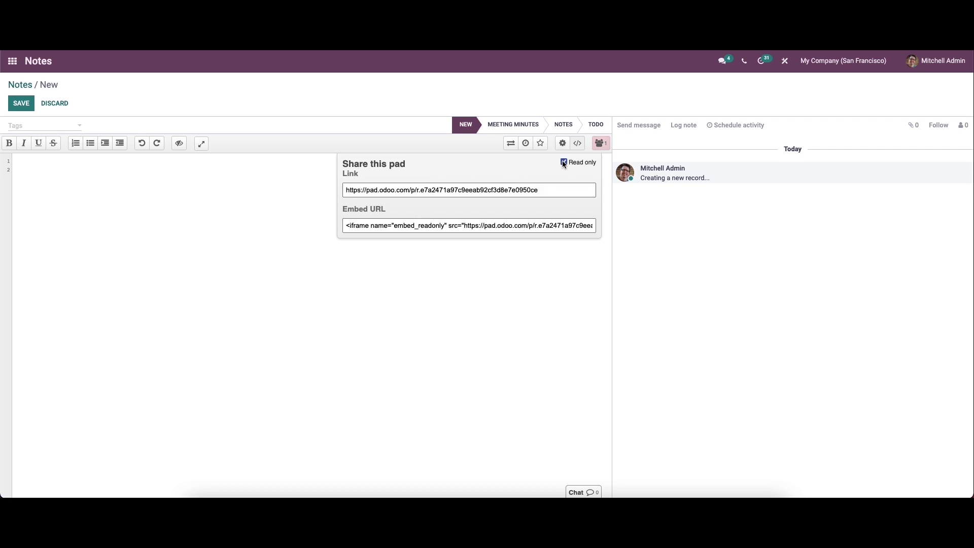
pyautogui.click(563, 162)
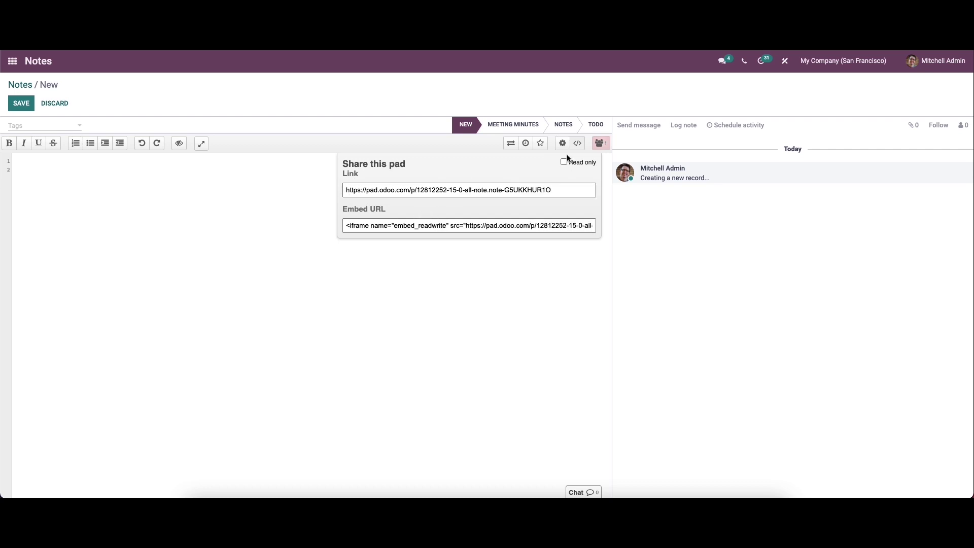
pyautogui.click(580, 147)
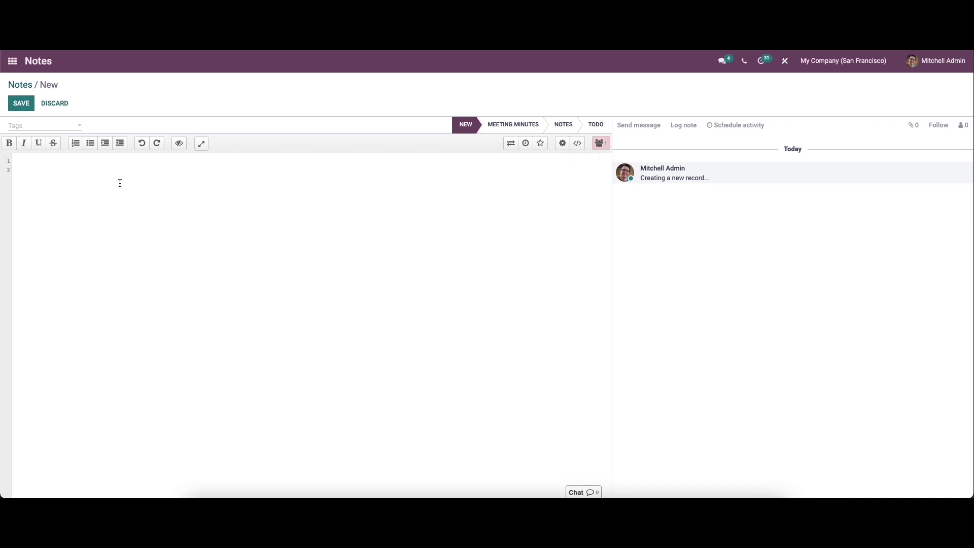
# Enter 'Discussion on monthly aspects' on the note pad's second line
pyautogui.write('Discussion on monthly ')
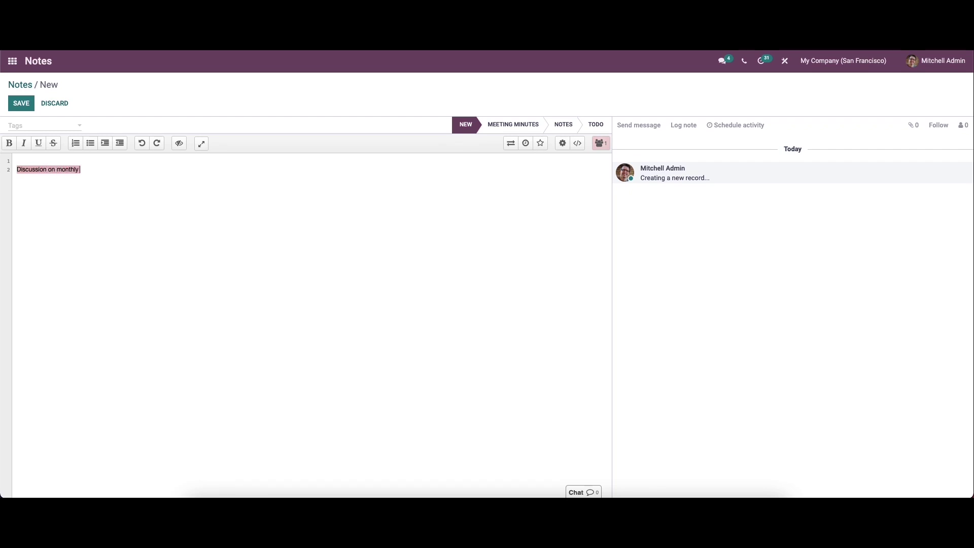
pyautogui.write('aspects')
# Make 'Discussion on monthly aspects' a nested bullet, undoing and redoing the indent
pyautogui.click(90, 144)
pyautogui.click(105, 144)
pyautogui.click(143, 145)
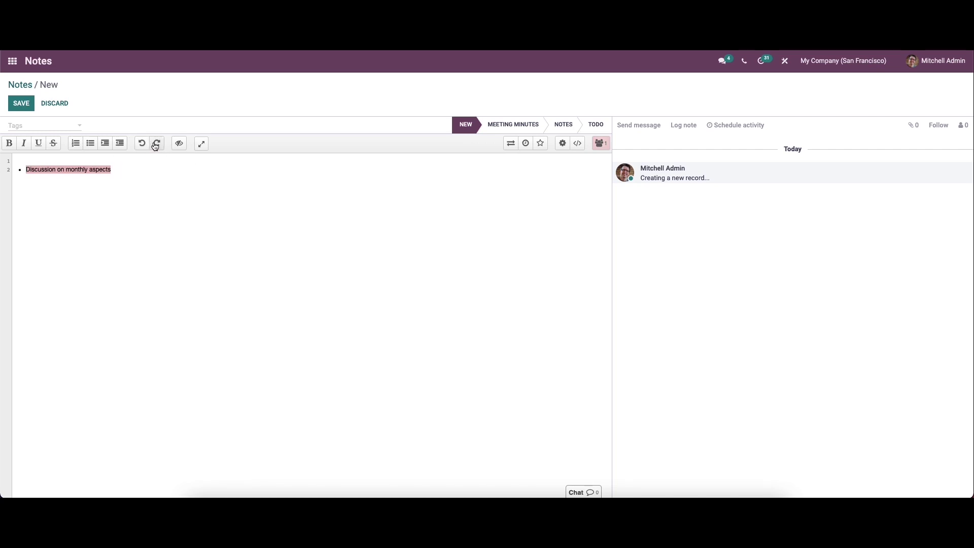
pyautogui.click(158, 145)
pyautogui.click(178, 144)
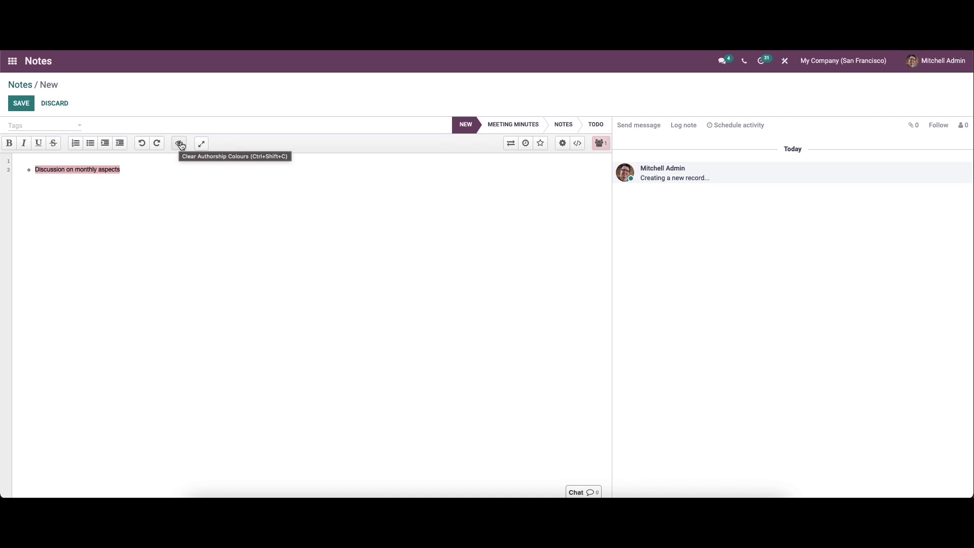
# Clear the note's authorship colours and toggle fullscreen editing on and off
pyautogui.click(180, 144)
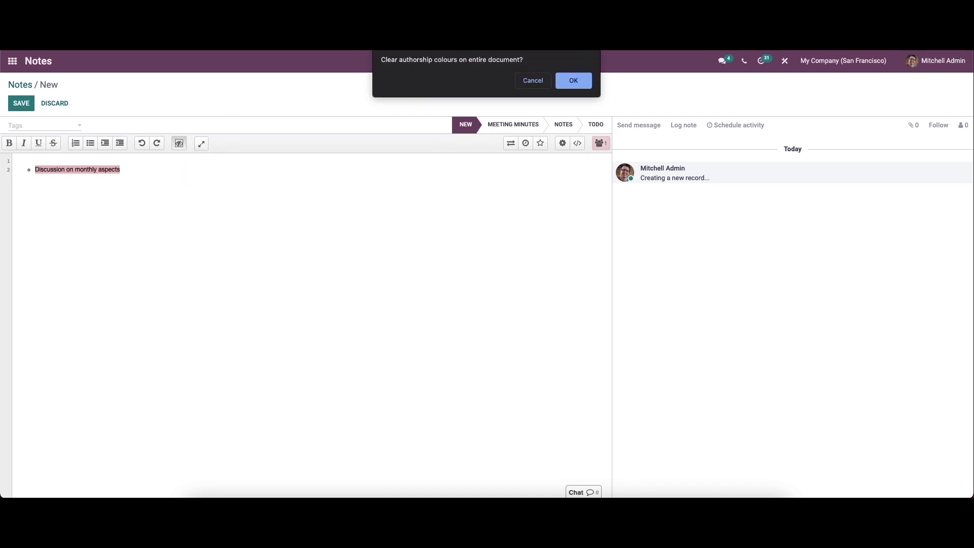
pyautogui.click(570, 82)
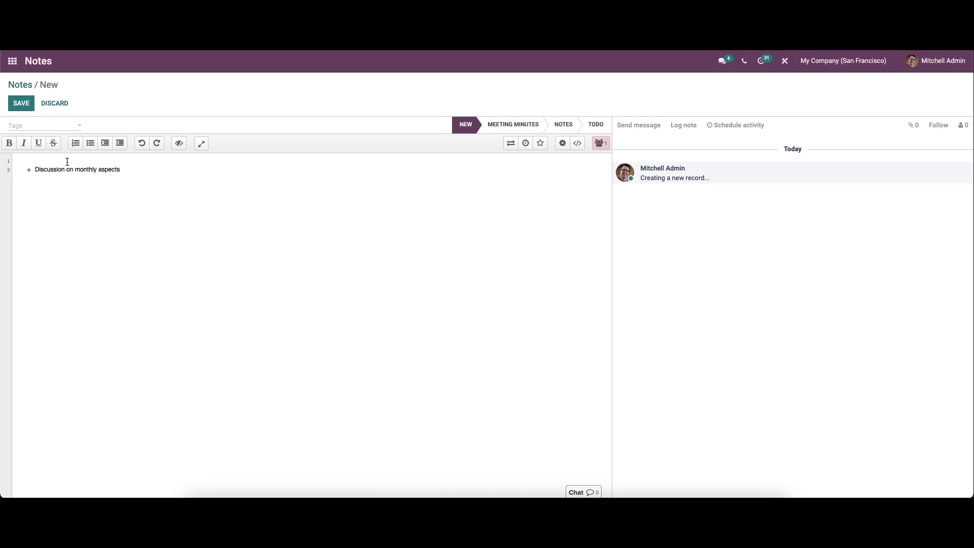
pyautogui.click(203, 144)
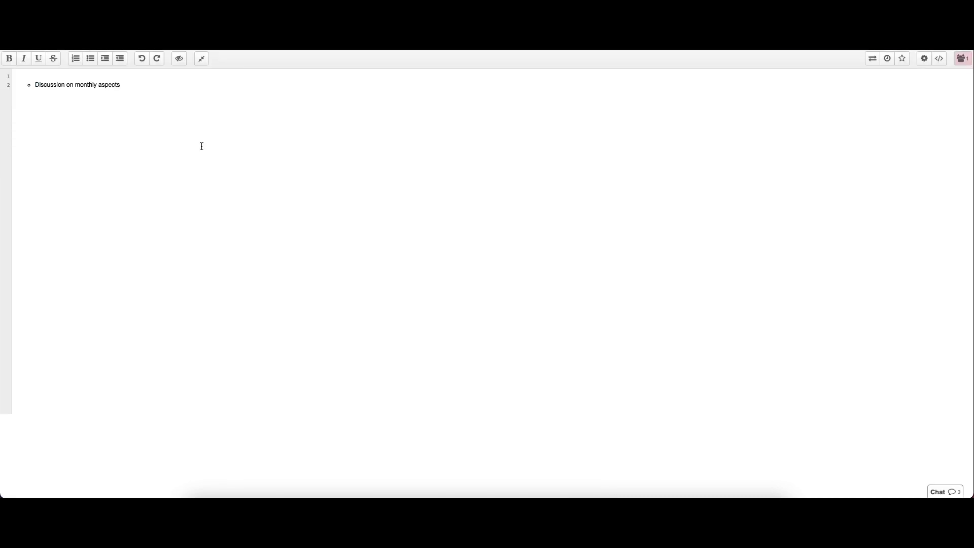
pyautogui.click(202, 58)
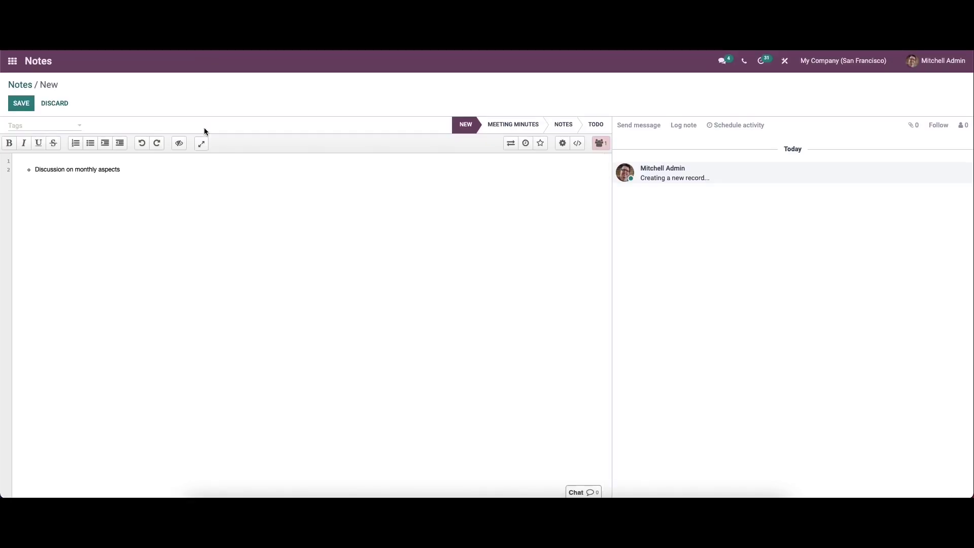
pyautogui.click(16, 126)
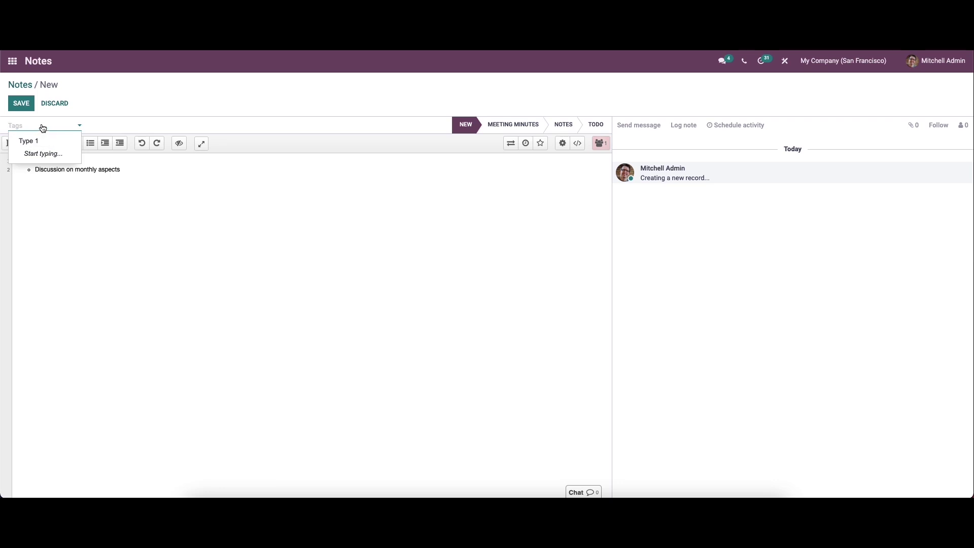
# Create and attach a 'New note' tag, then save the note
pyautogui.write('Ty')
pyautogui.press('BackSpace')
pyautogui.press('BackSpace')
pyautogui.write('NE')
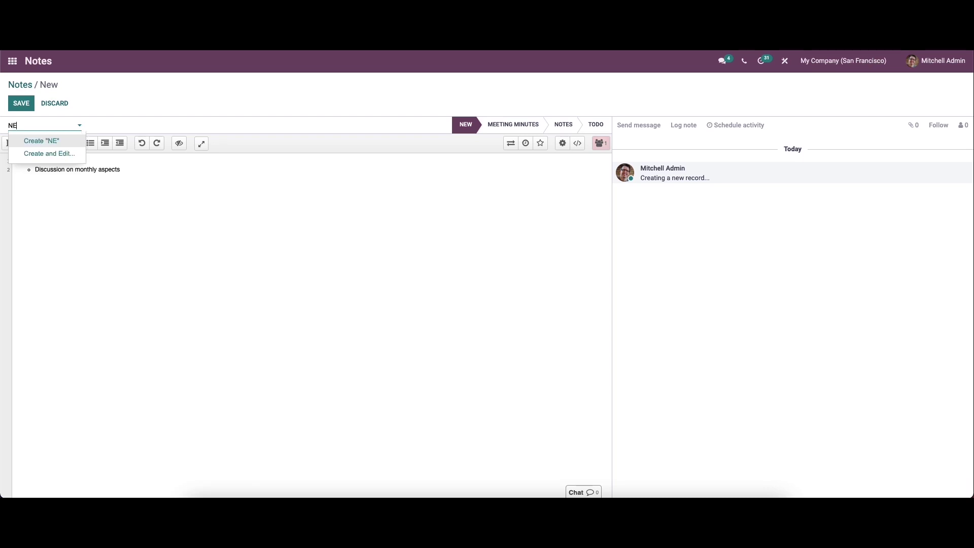
pyautogui.write('ew note')
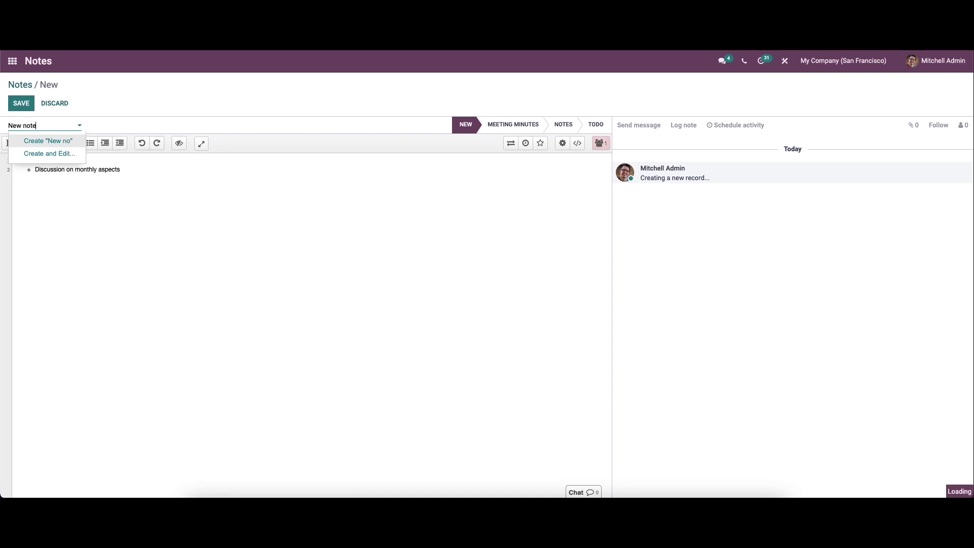
pyautogui.click(49, 141)
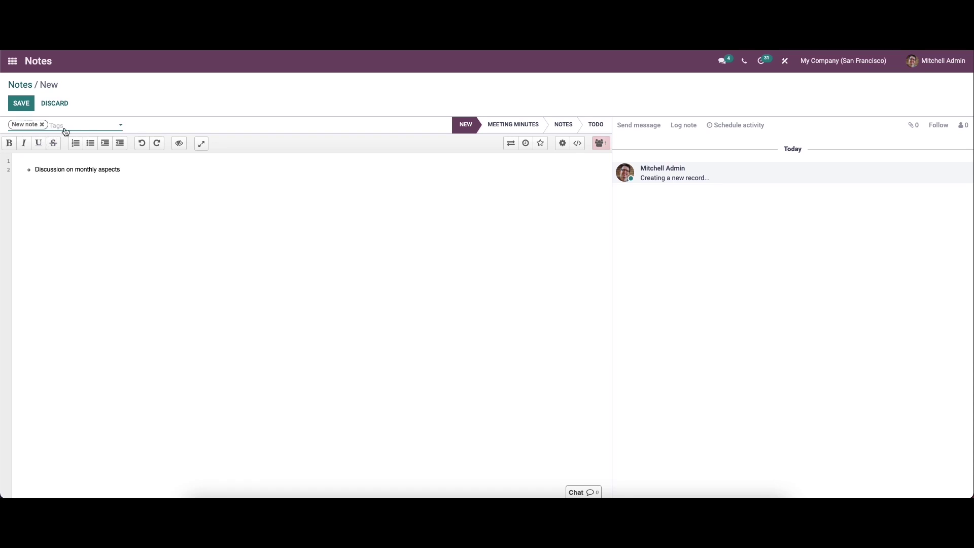
pyautogui.click(65, 130)
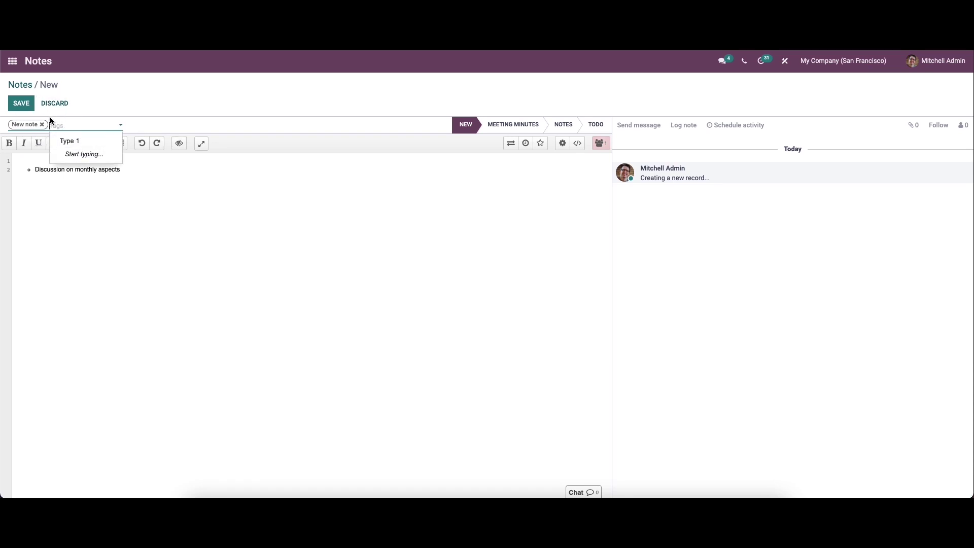
pyautogui.click(61, 127)
pyautogui.click(26, 105)
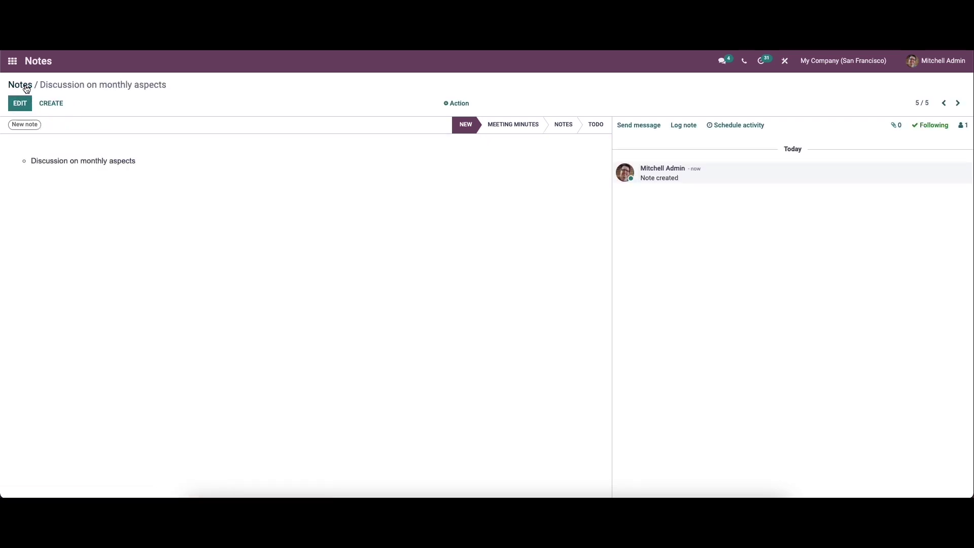
# Drag the note's card across the board into Todo and give it a colour highlight
pyautogui.click(31, 89)
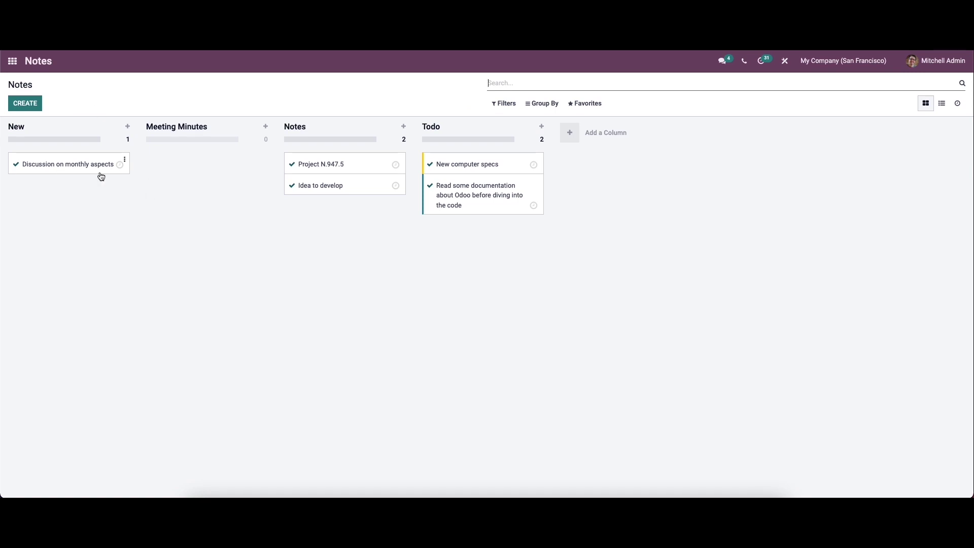
pyautogui.moveTo(78, 163); pyautogui.dragTo(196, 163)
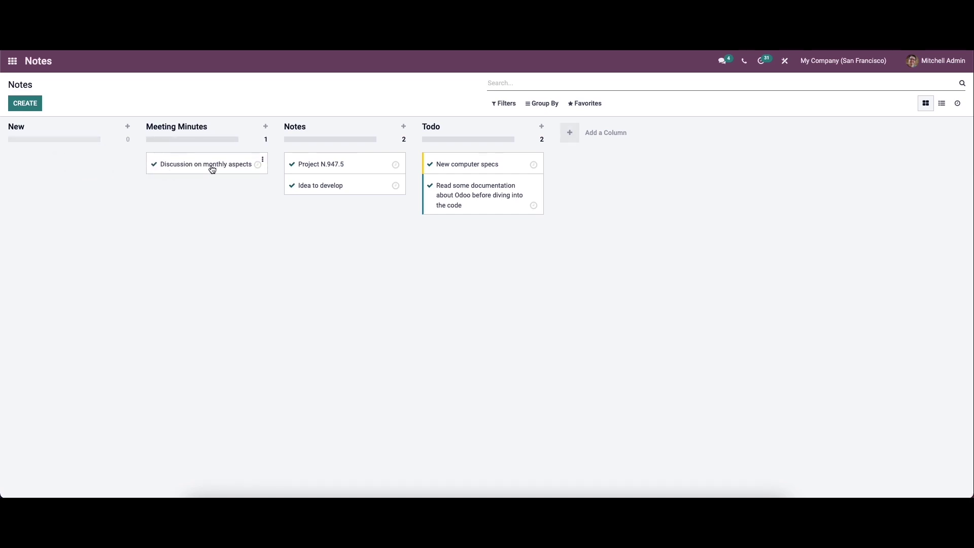
pyautogui.moveTo(212, 169); pyautogui.dragTo(284, 245)
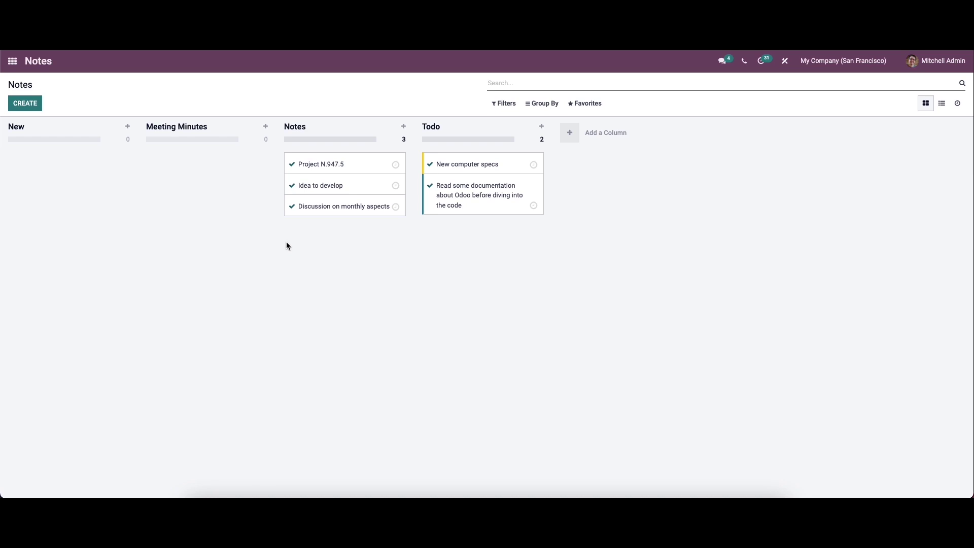
pyautogui.moveTo(332, 203); pyautogui.dragTo(470, 226)
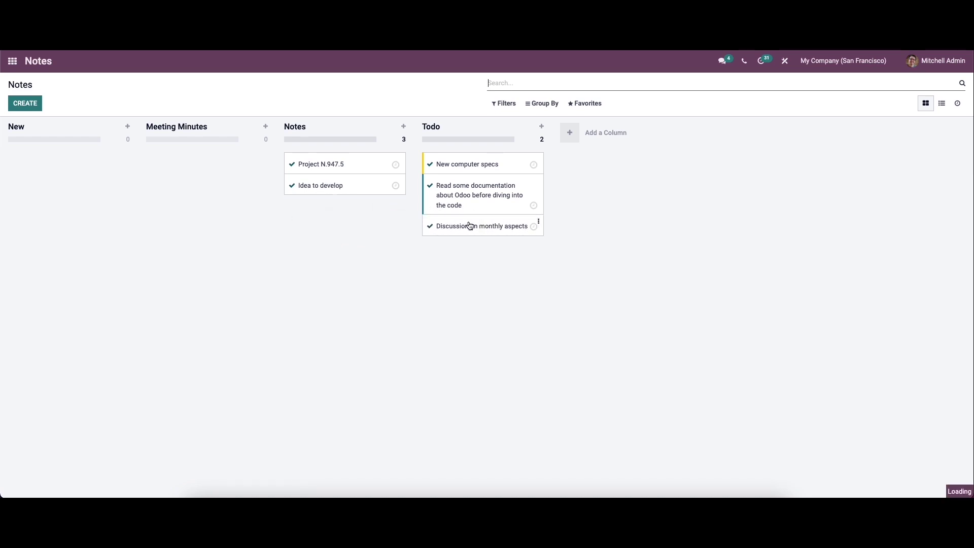
pyautogui.click(541, 224)
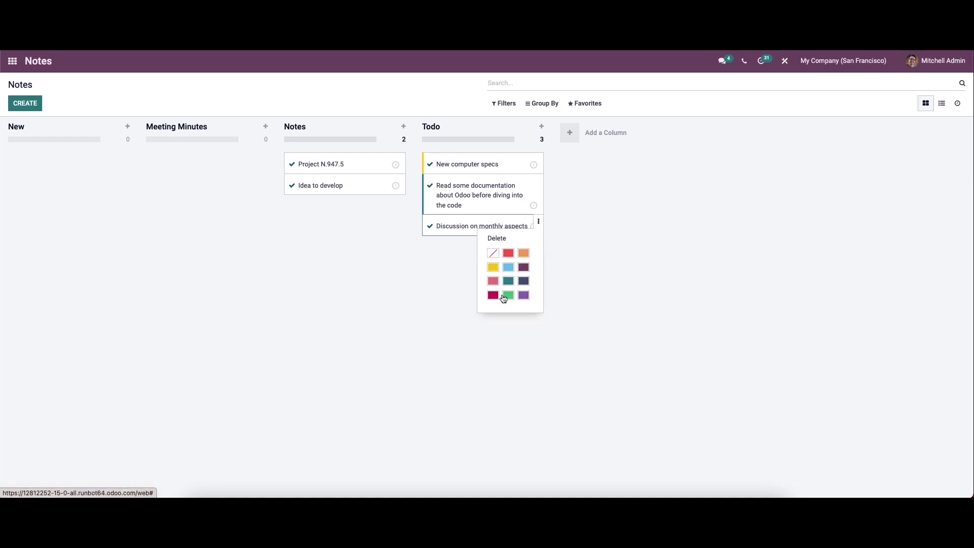
pyautogui.click(522, 268)
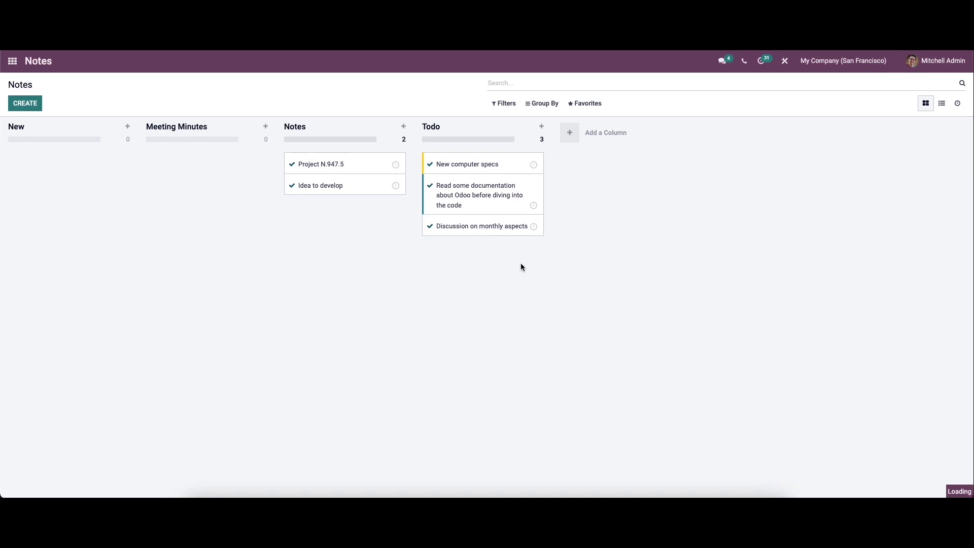
# From the card, schedule a Call activity due 02/16/2022, keeping the current assignee
pyautogui.click(534, 227)
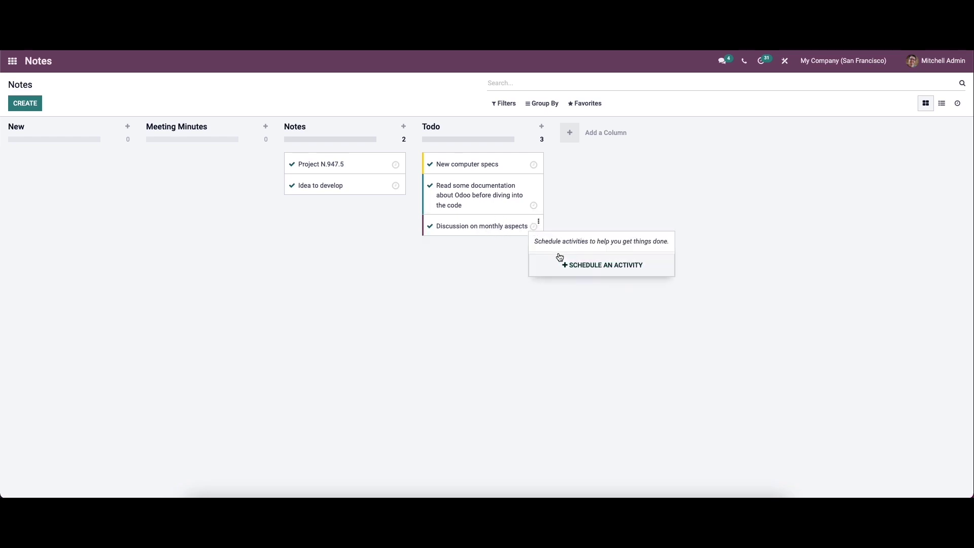
pyautogui.click(573, 265)
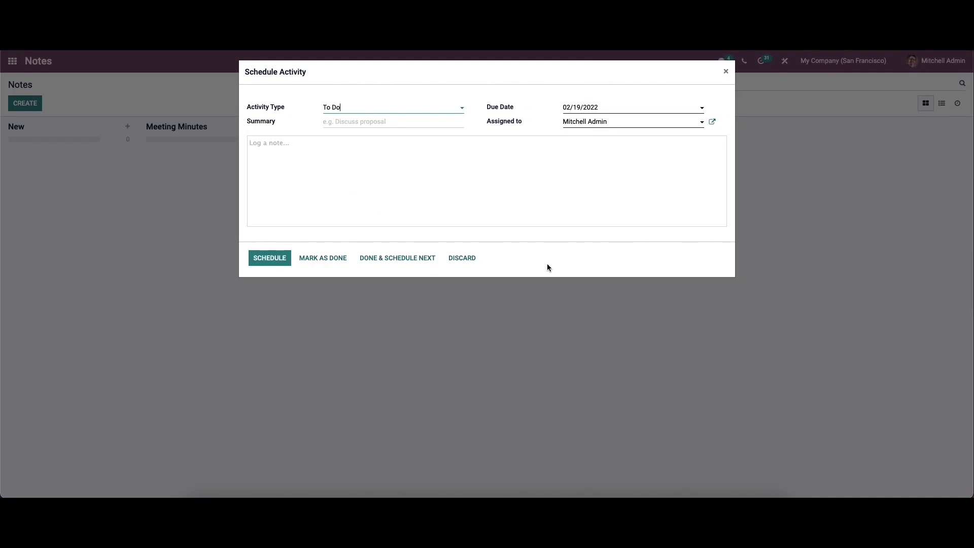
pyautogui.click(355, 112)
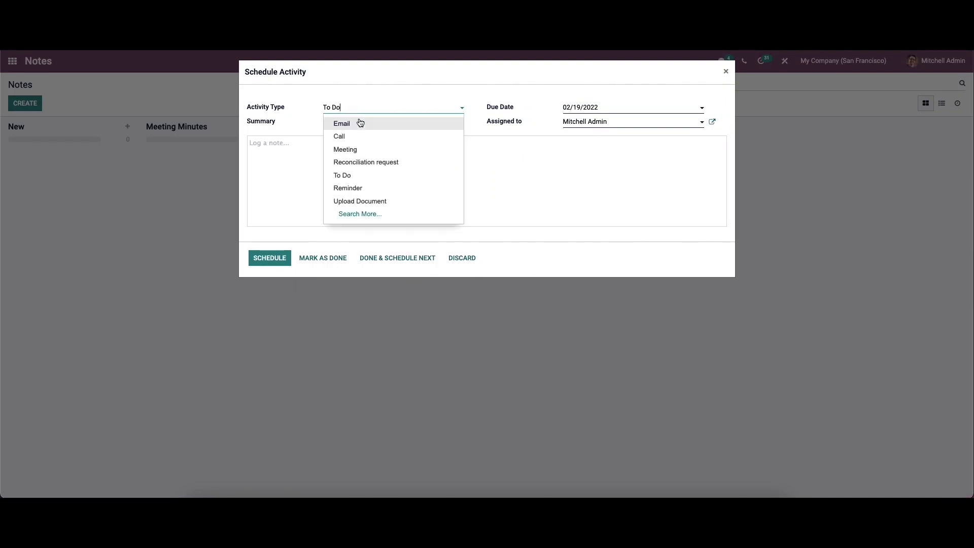
pyautogui.click(359, 135)
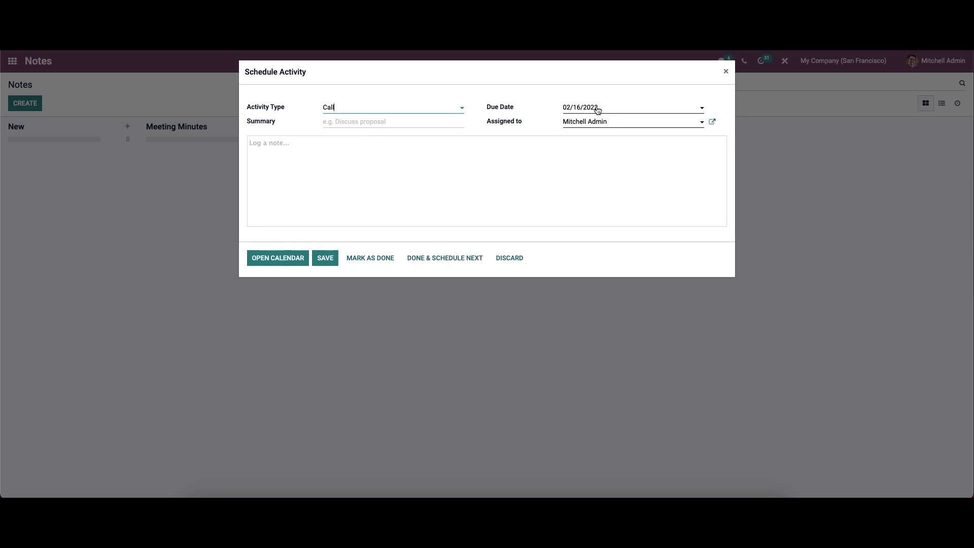
pyautogui.click(575, 126)
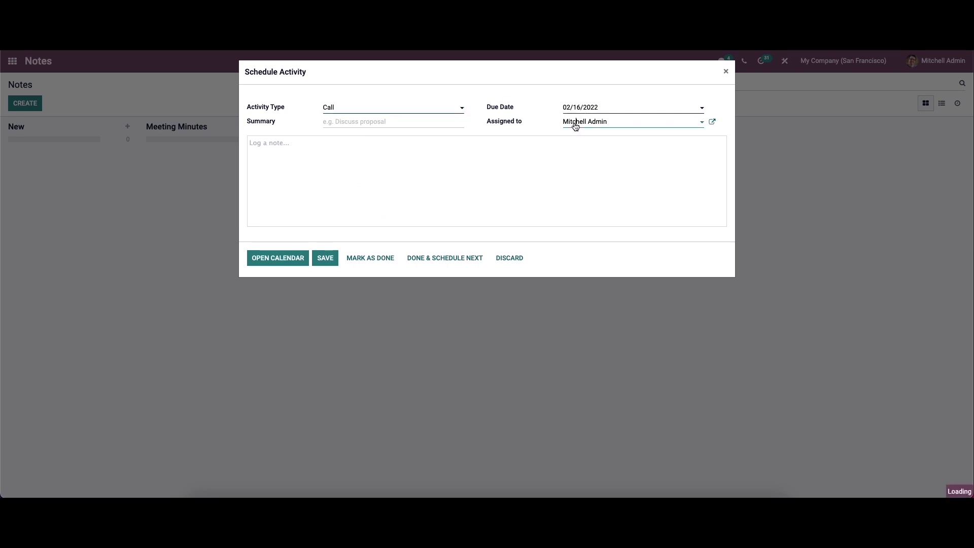
pyautogui.click(534, 116)
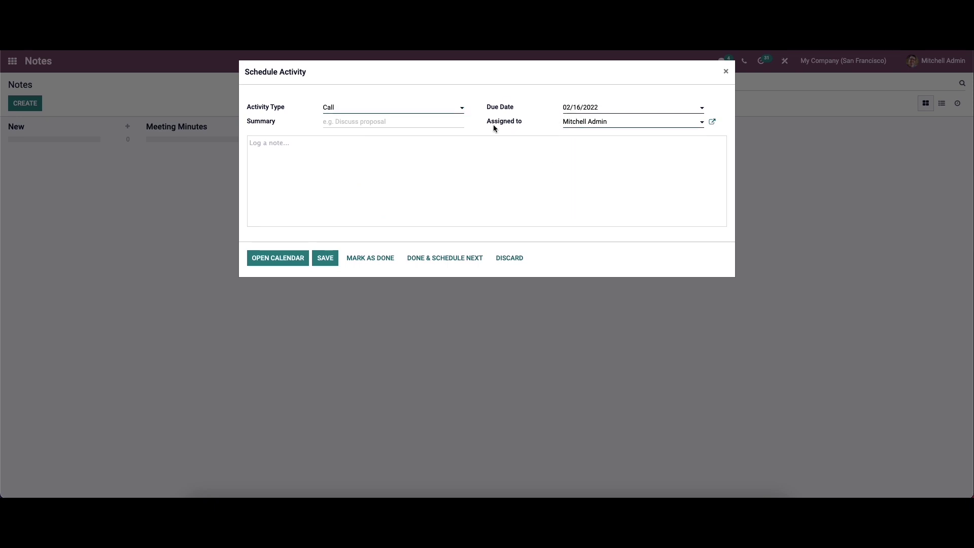
pyautogui.click(351, 125)
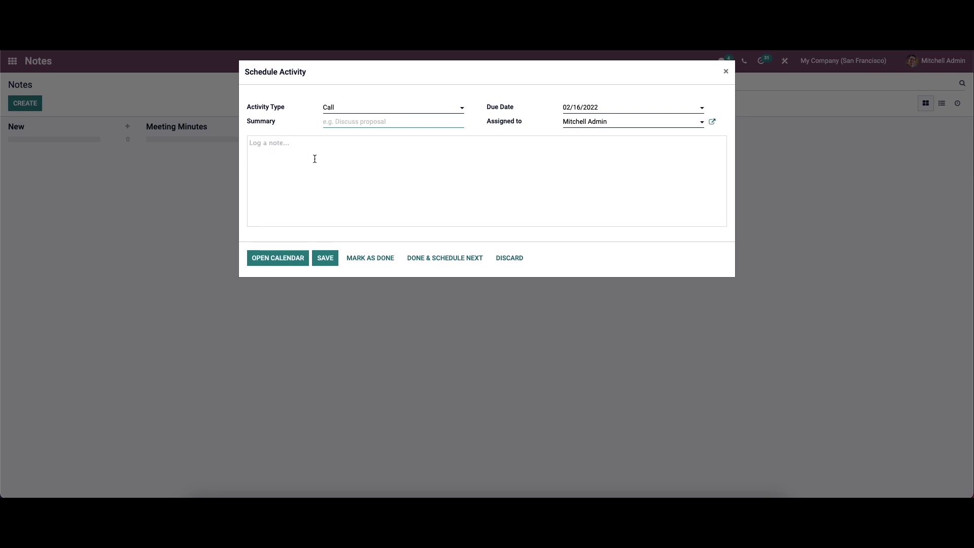
pyautogui.click(328, 259)
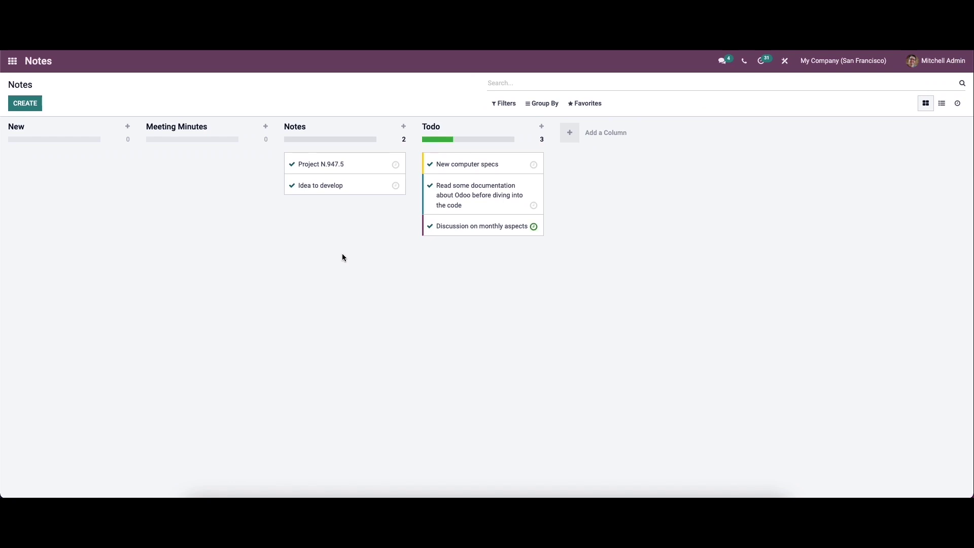
pyautogui.moveTo(528, 233)
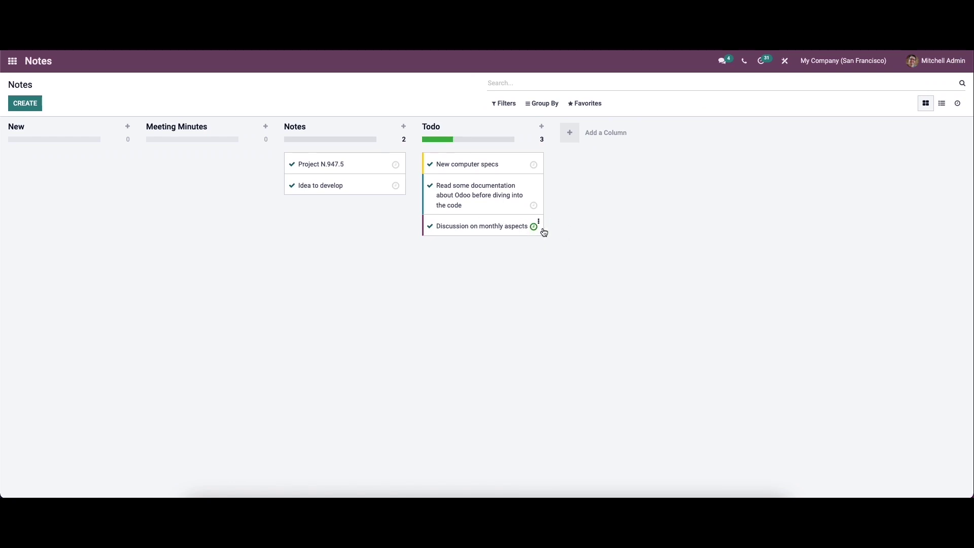